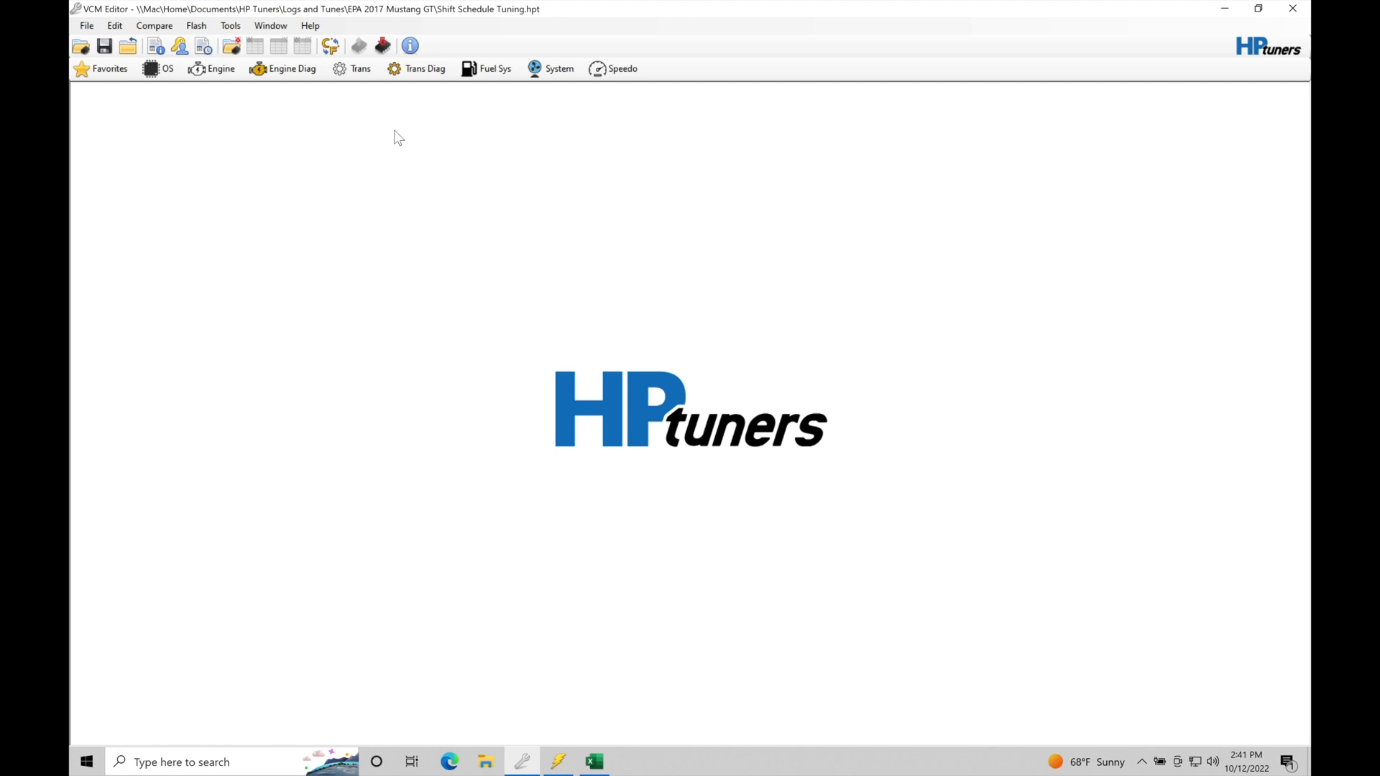
# Bring up the Transmission window from the Trans toolbar button on the loaded Mustang GT tune
pyautogui.click(353, 68)
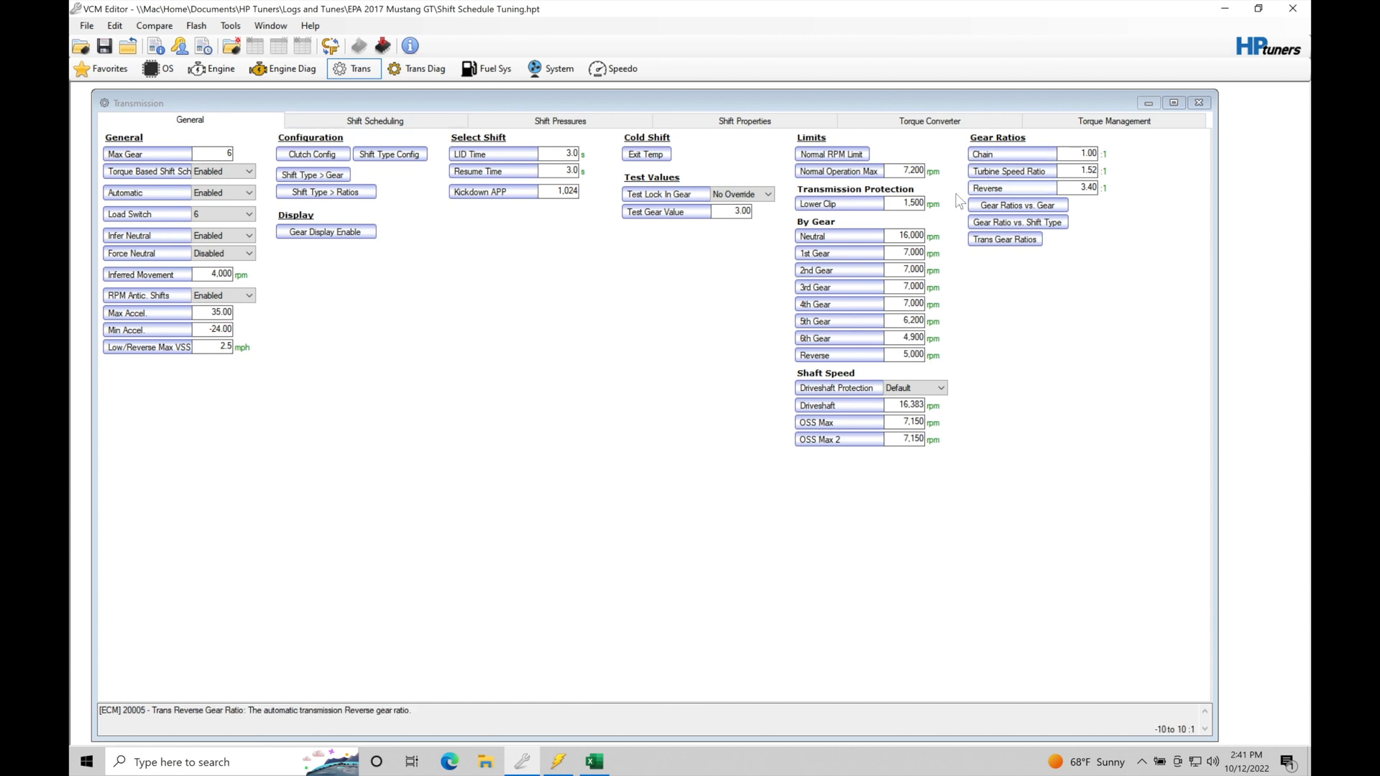
# Set Normal Operation Max, Lower Clip, 1st Gear and 2nd Gear limits to 8000 rpm
pyautogui.click(916, 171)
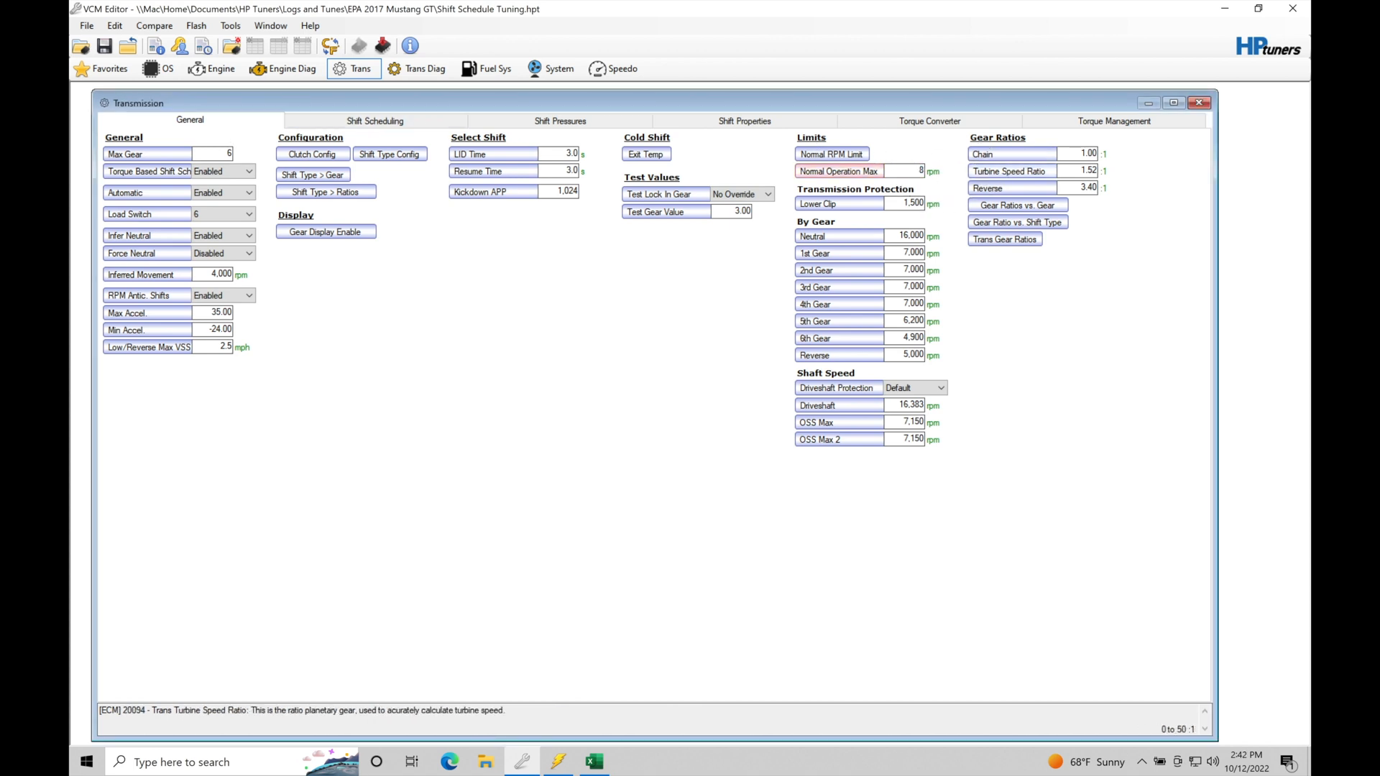
pyautogui.write('8000')
pyautogui.click(914, 202)
pyautogui.write('8000')
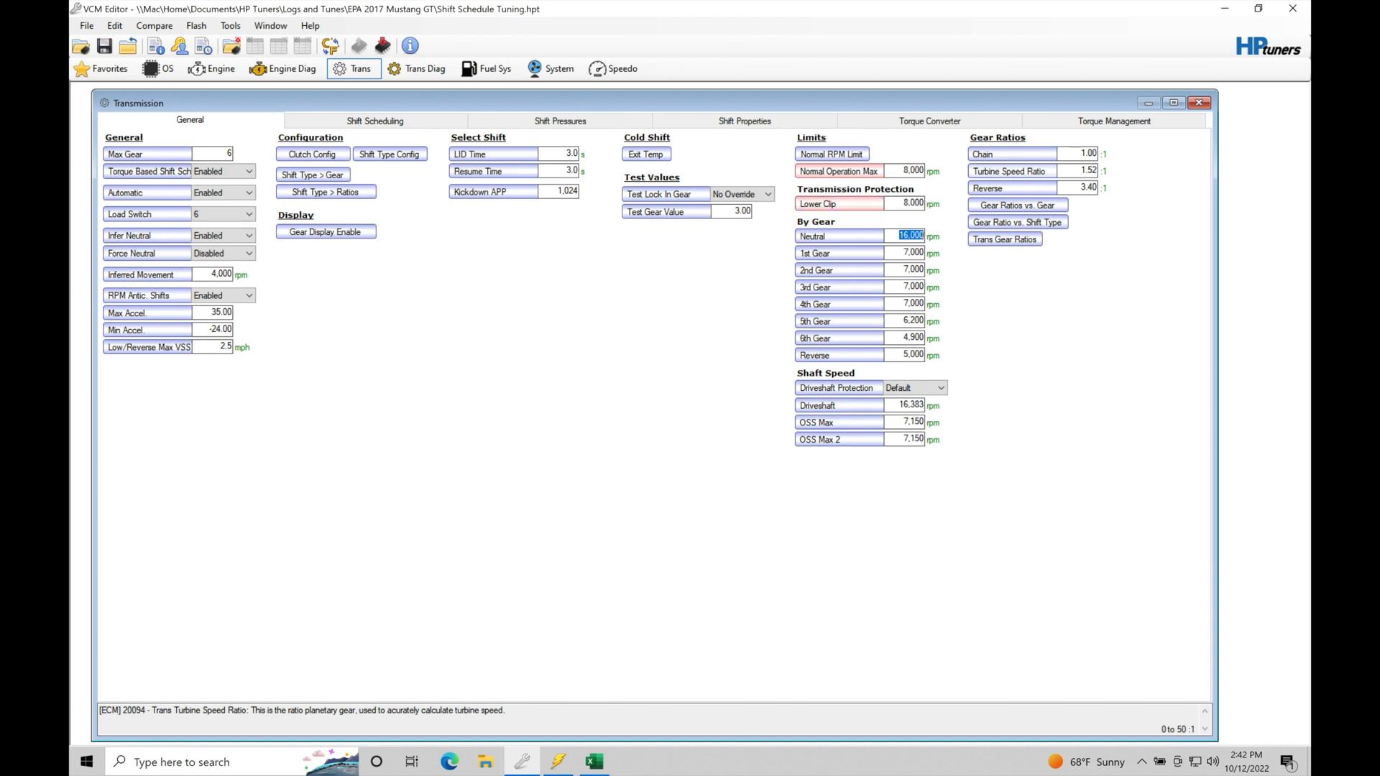
pyautogui.click(914, 252)
pyautogui.write('8000')
pyautogui.click(915, 270)
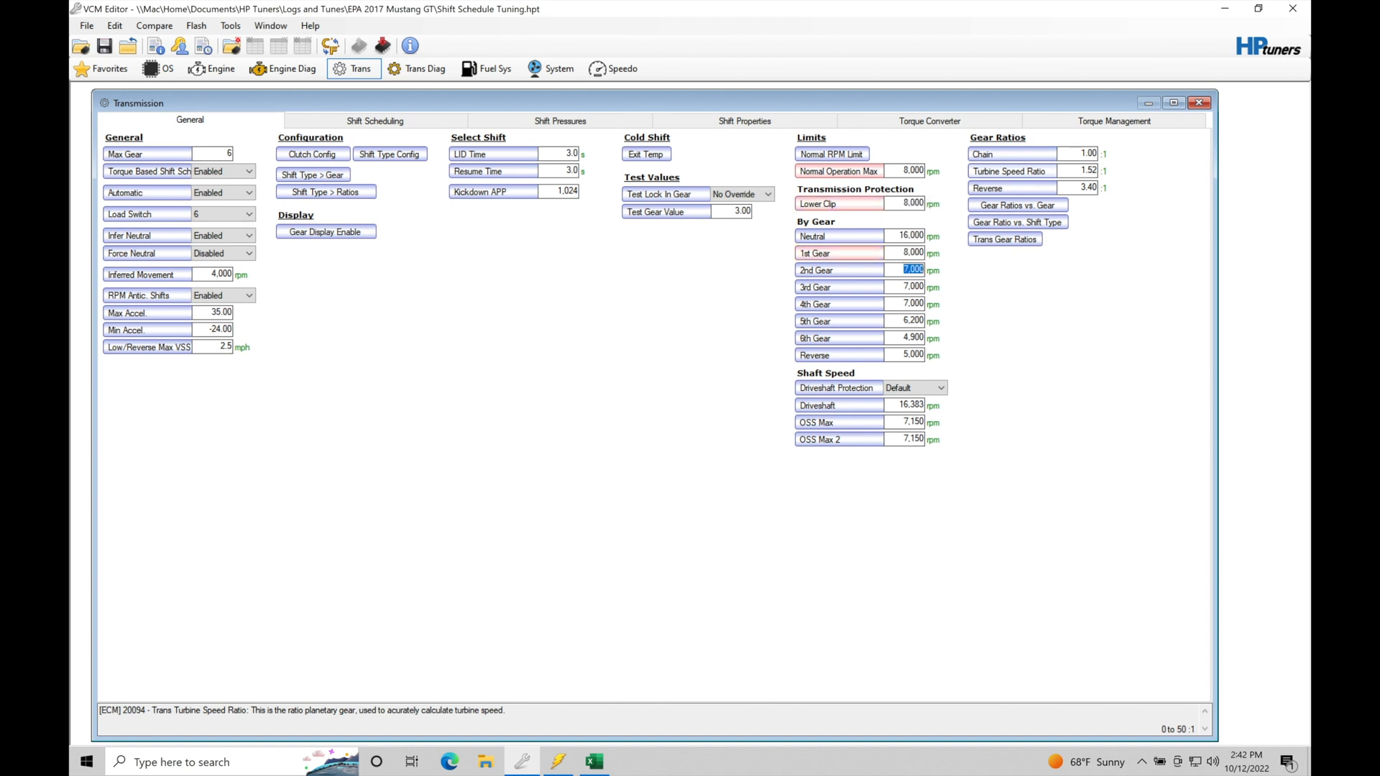
pyautogui.write('8000')
pyautogui.press('Return')
# Set the 3rd, 4th, 5th, 6th Gear and Reverse limits to 8000 rpm
pyautogui.click(914, 288)
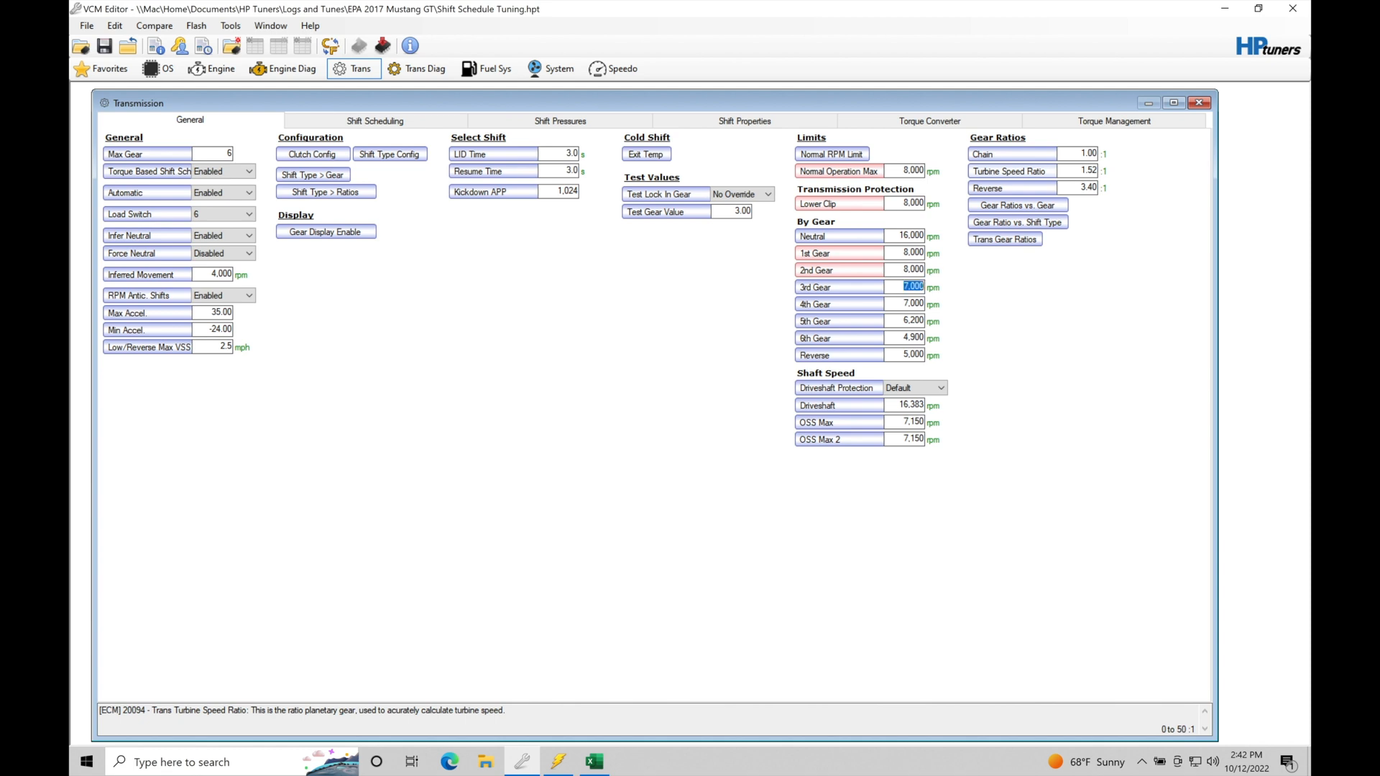
pyautogui.write('800')
pyautogui.press('Return')
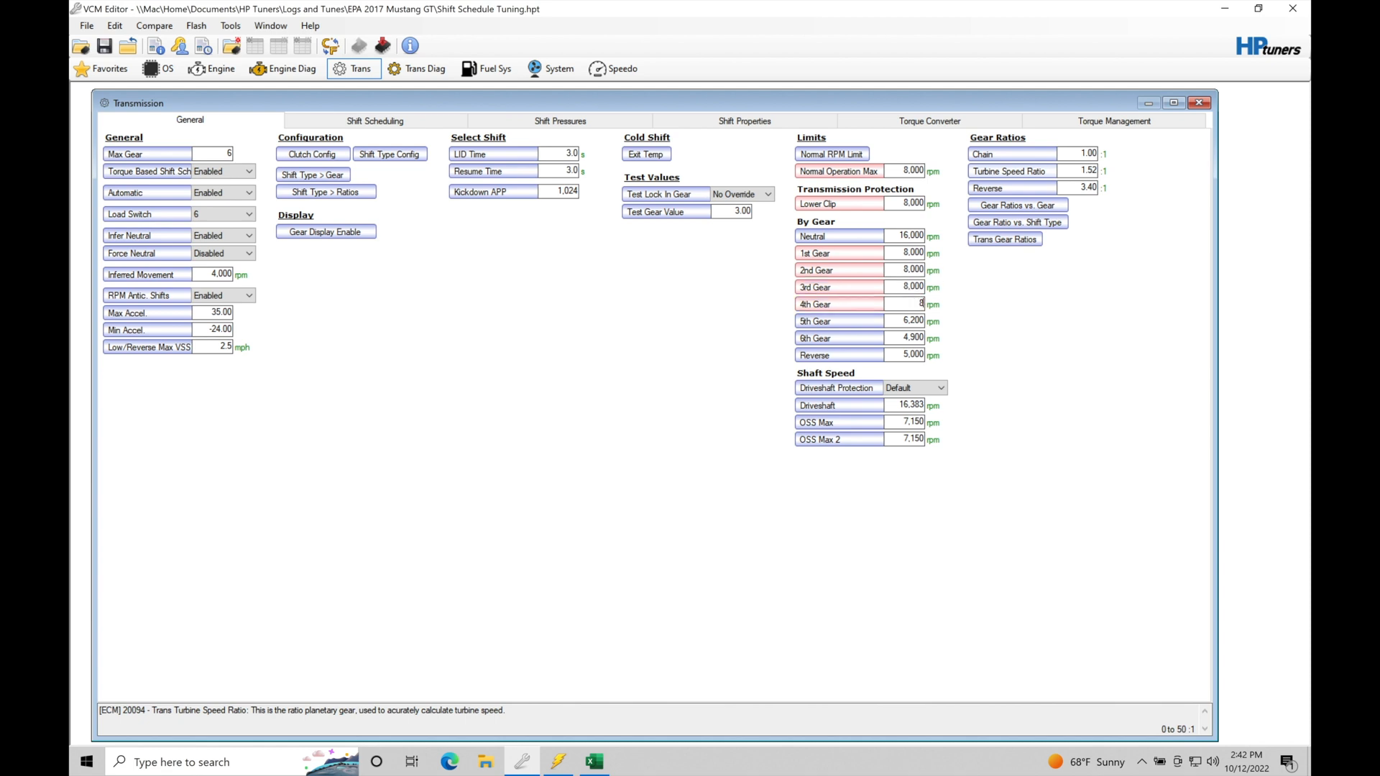
pyautogui.write('8000')
pyautogui.press('Return')
pyautogui.write('8000')
pyautogui.press('Return')
pyautogui.write('8,000')
pyautogui.press('Return')
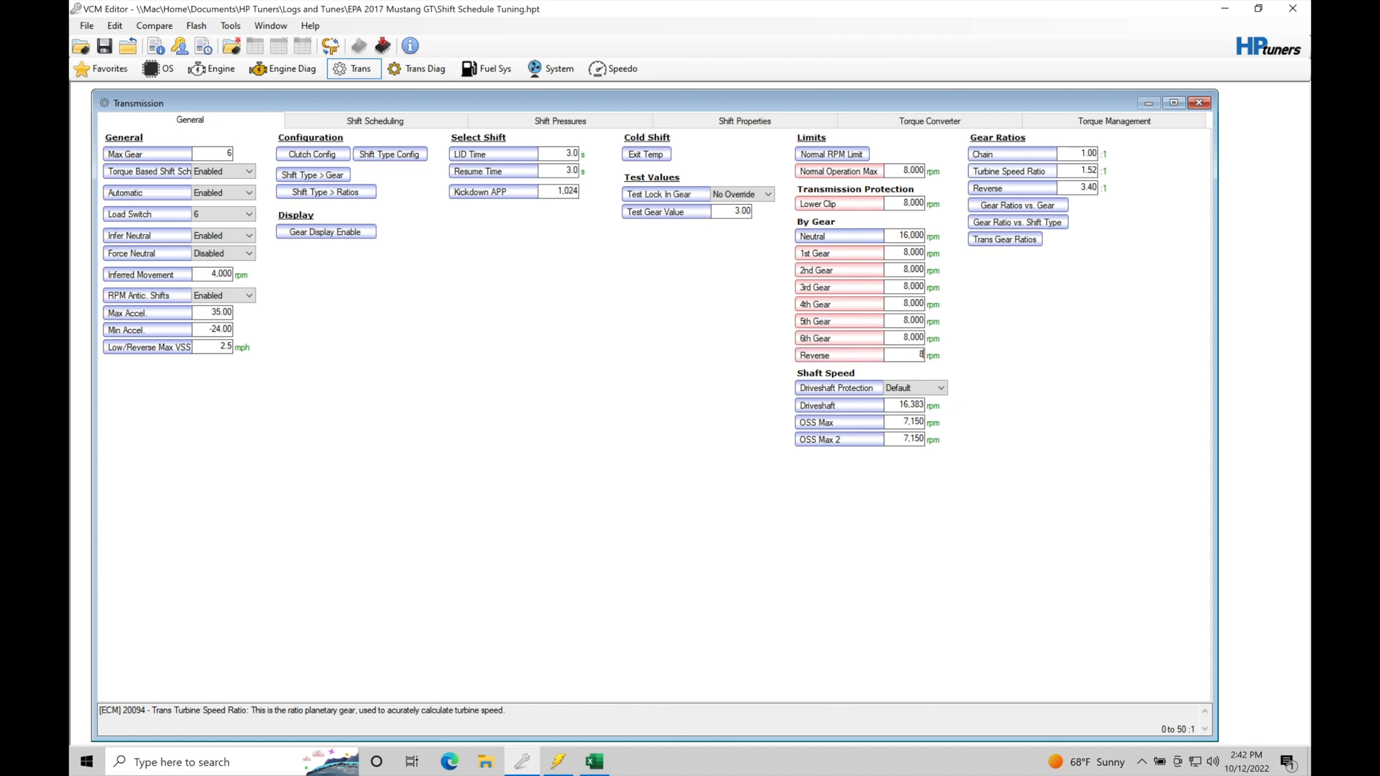
pyautogui.write('8000')
pyautogui.press('Return')
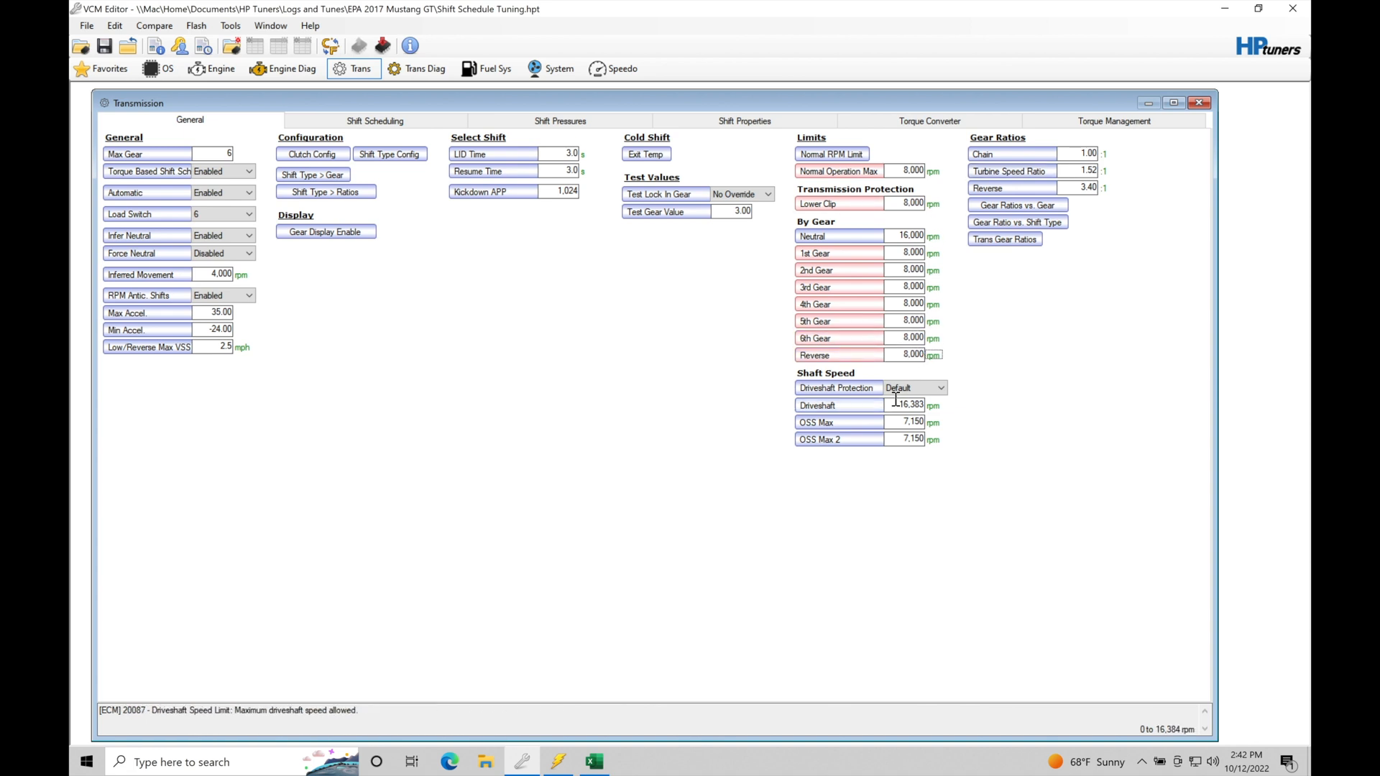
# Set Driveshaft Protection to Calibration and OSS Max to 9000 rpm, accepting the out-of-range prompt
pyautogui.click(923, 388)
pyautogui.click(904, 410)
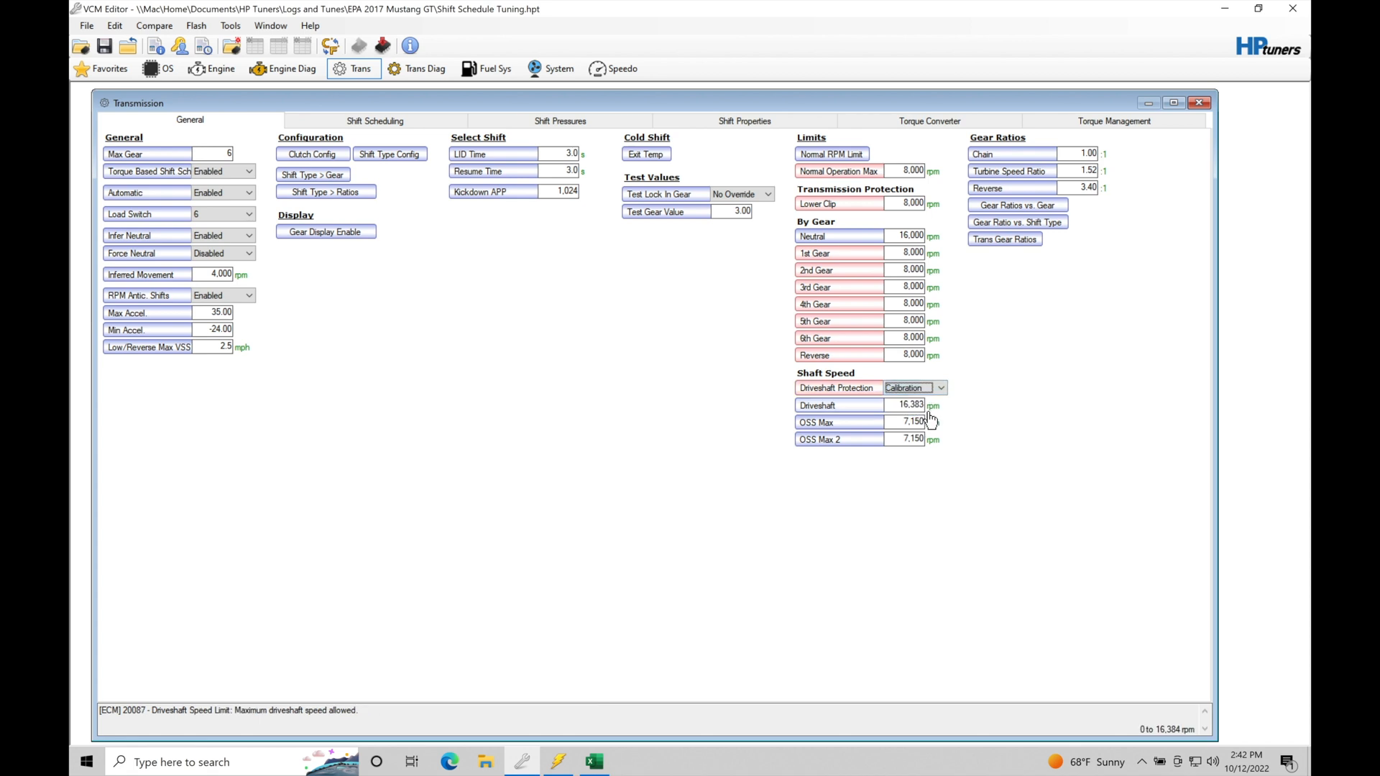
pyautogui.click(911, 422)
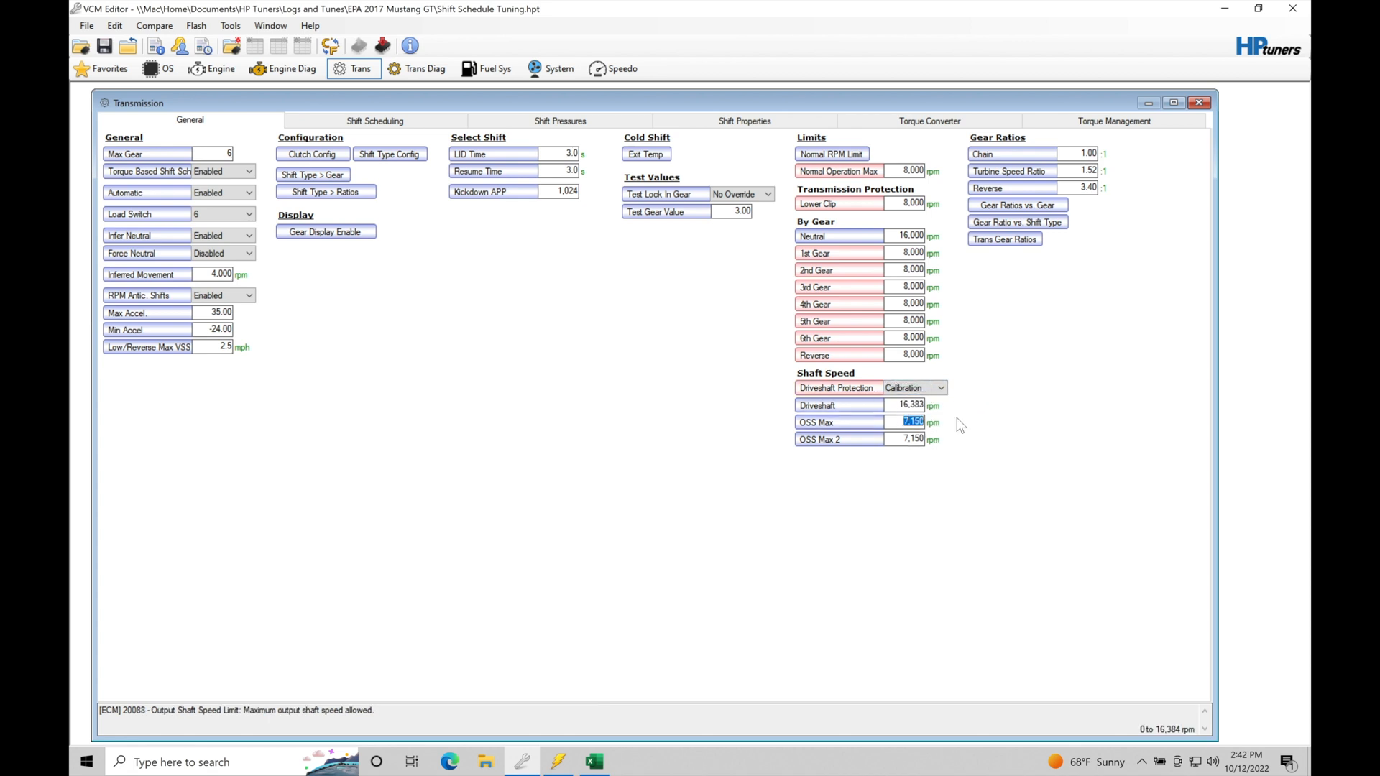
pyautogui.write('90000')
pyautogui.press('Return')
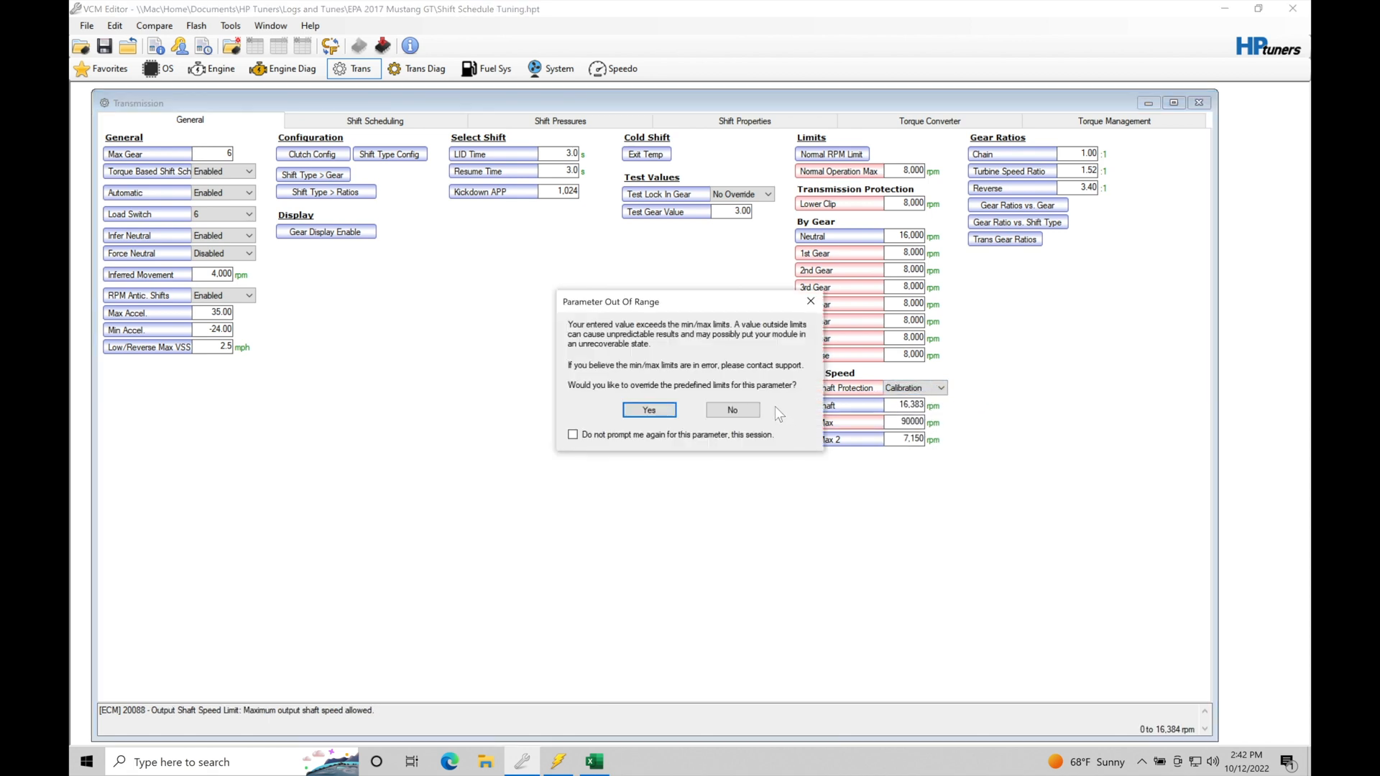
pyautogui.click(744, 412)
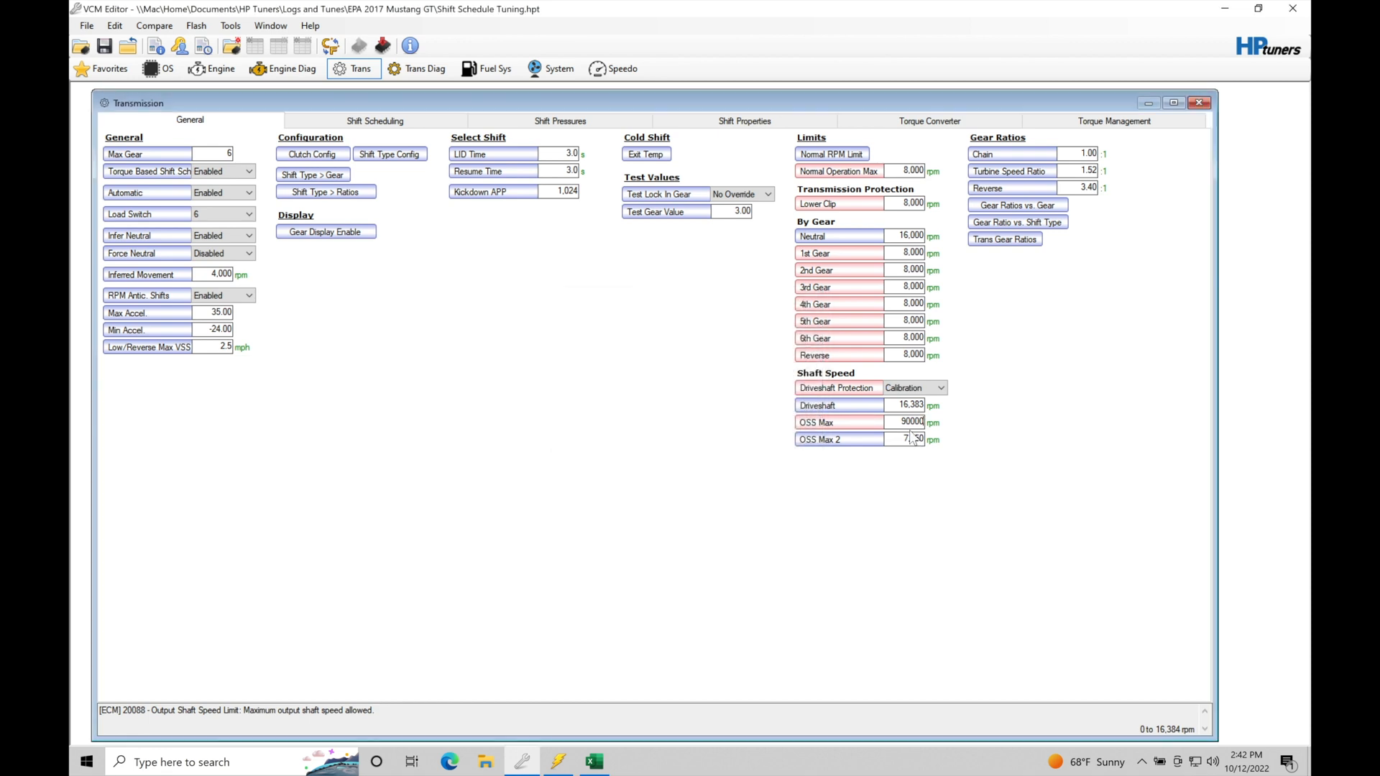
pyautogui.press('BackSpace')
pyautogui.press('Return')
# Set OSS Max 2 to 9000 rpm, accepting the out-of-range prompt
pyautogui.click(911, 439)
pyautogui.write('90000')
pyautogui.press('Return')
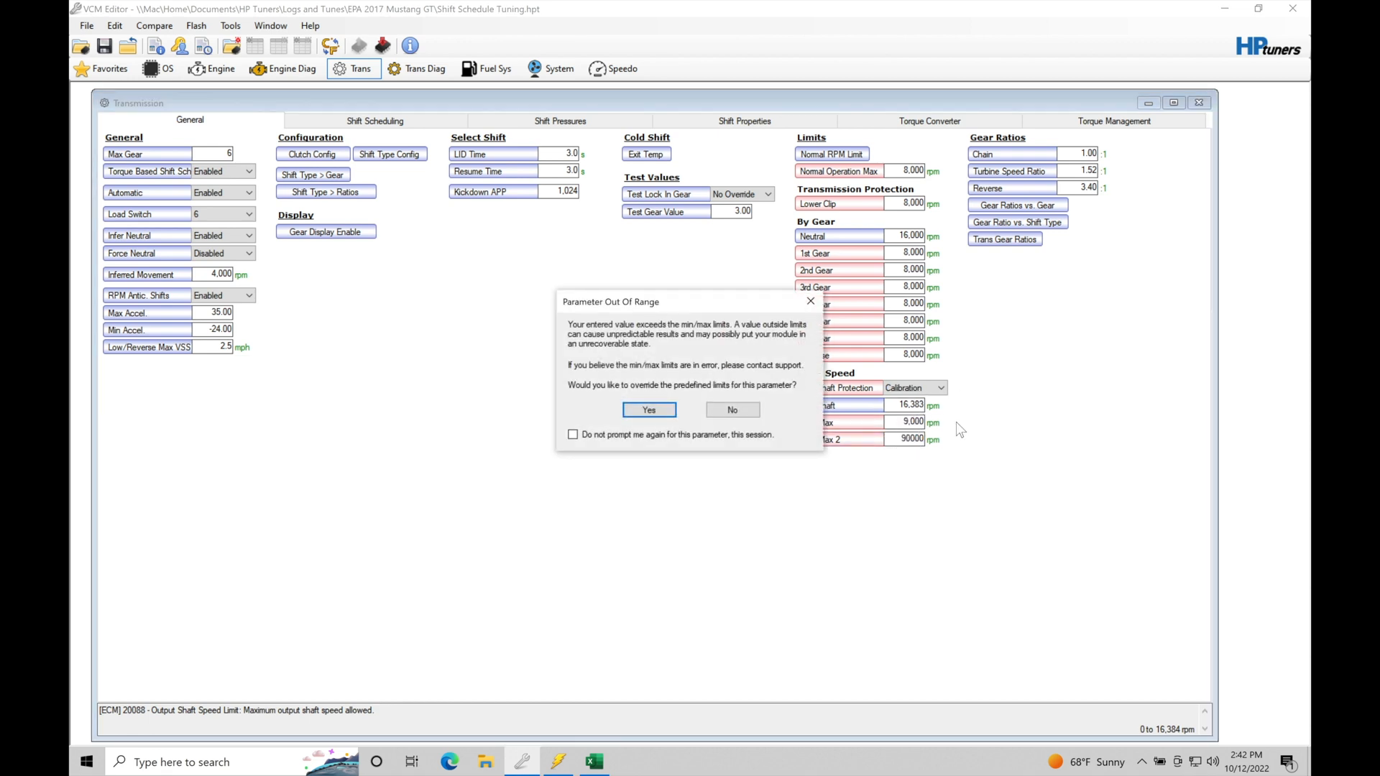
pyautogui.click(733, 410)
pyautogui.click(893, 441)
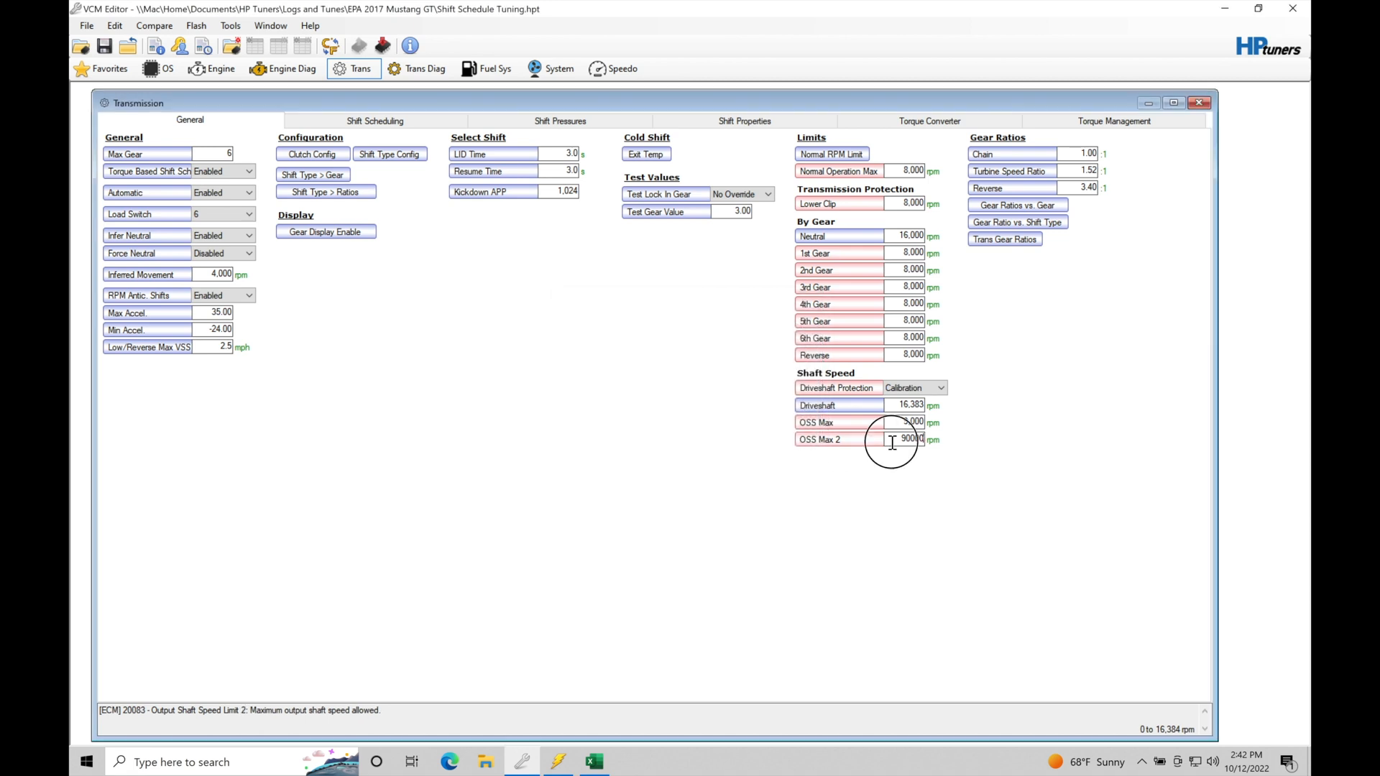
pyautogui.press('BackSpace')
pyautogui.press('Return')
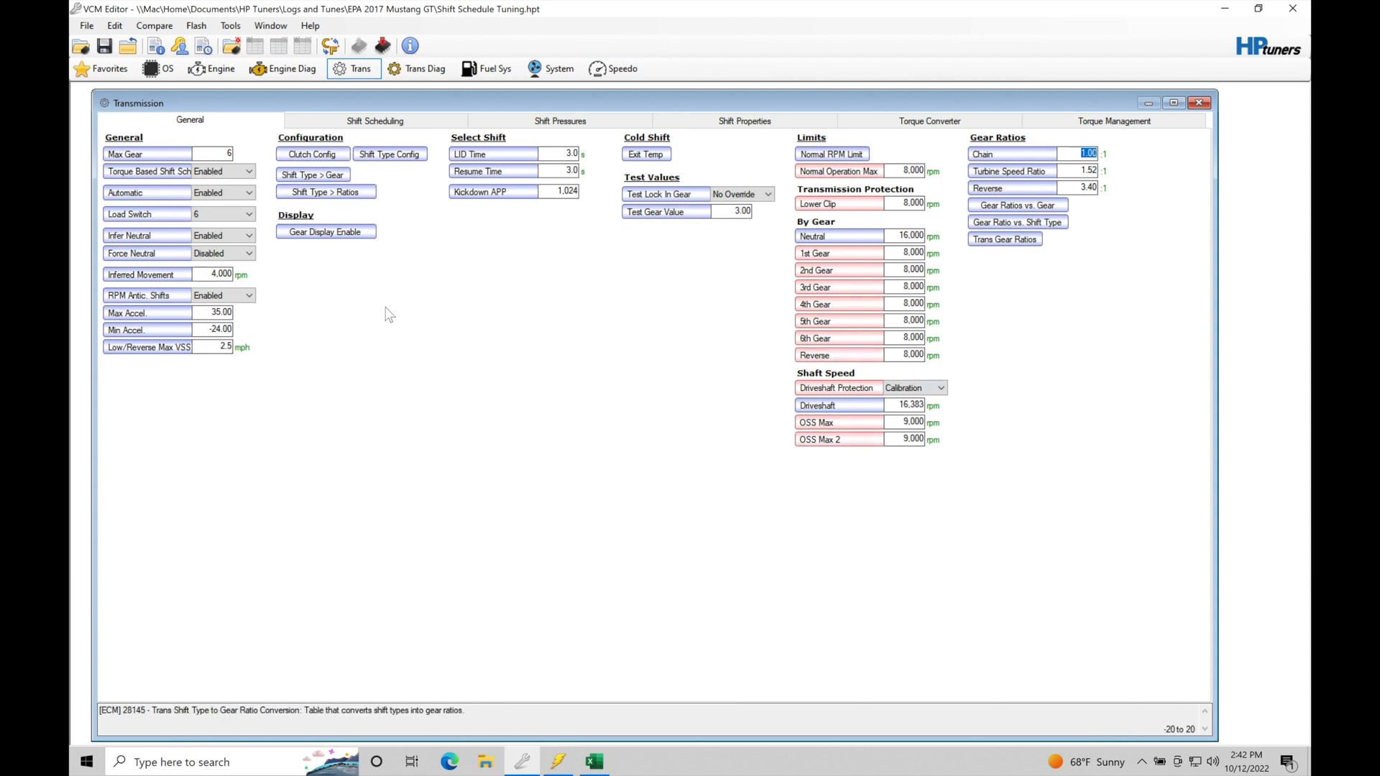
# In the Gear Display Enable table, set the Drive and Sport/SST cells to 1 and close the table
pyautogui.click(326, 232)
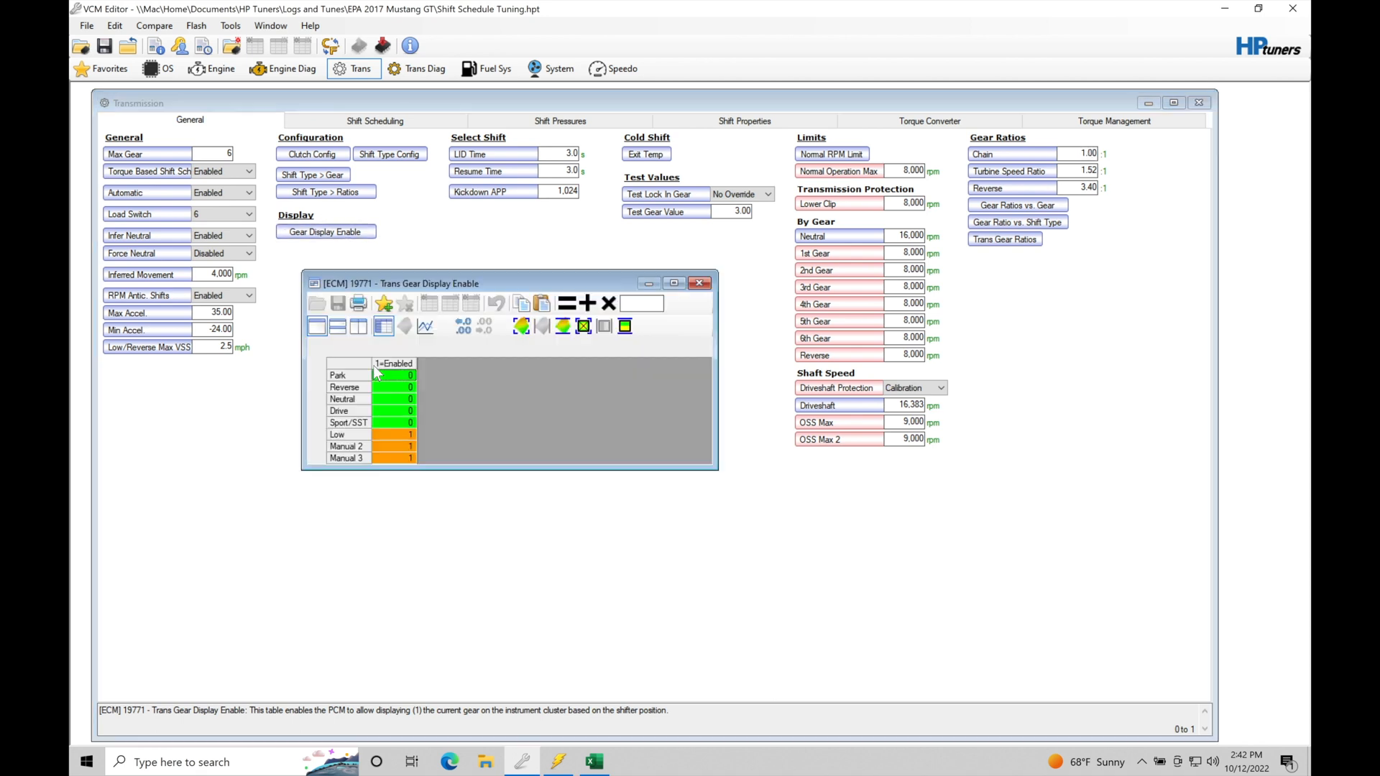
pyautogui.moveTo(499, 287); pyautogui.dragTo(538, 276)
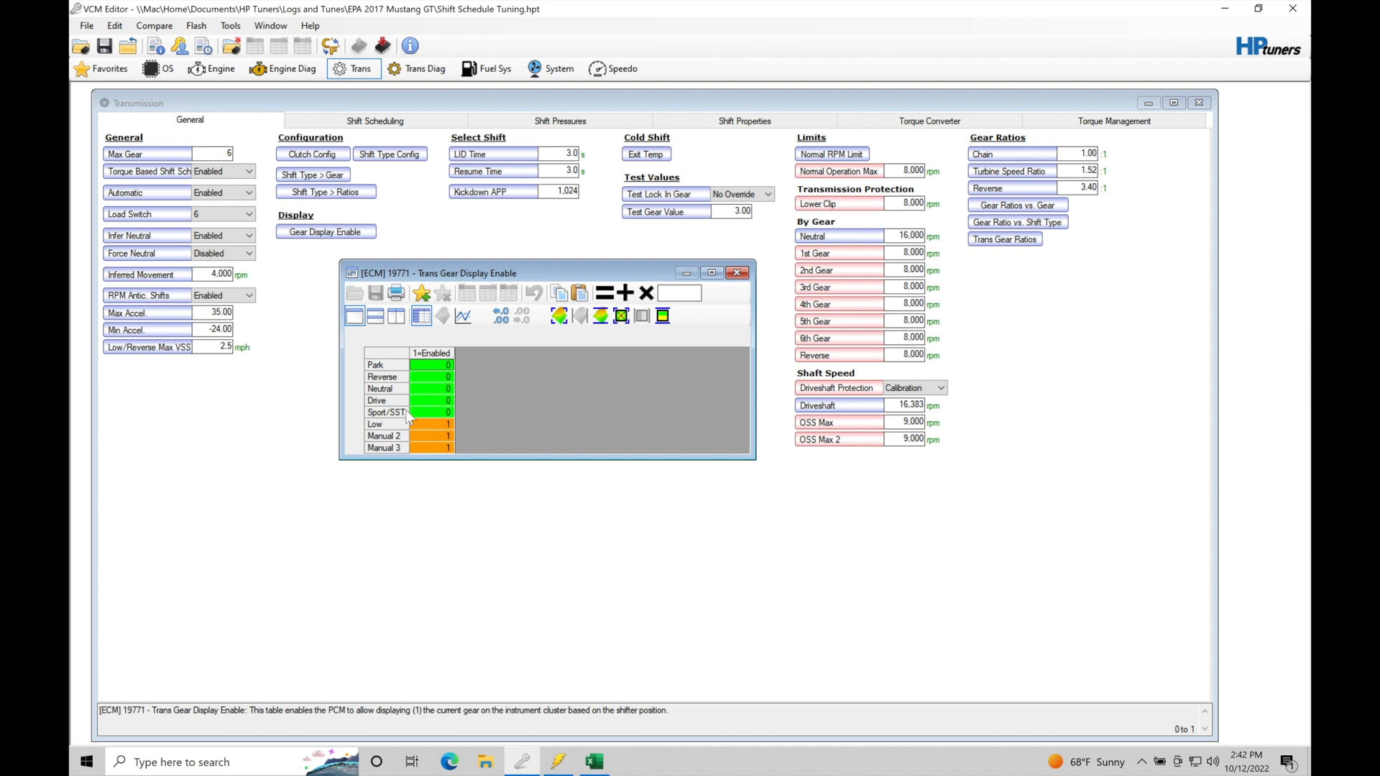
pyautogui.click(436, 411)
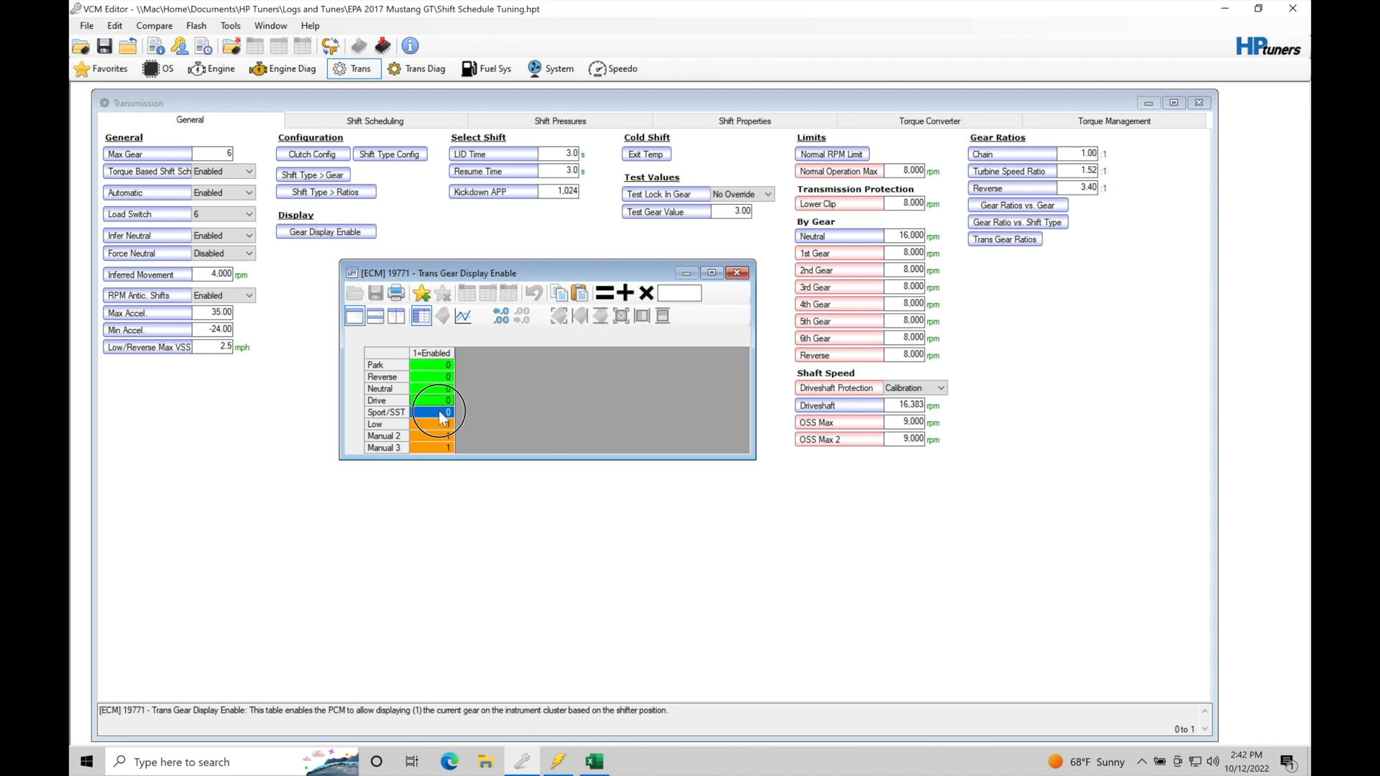
pyautogui.write('1')
pyautogui.press('Return')
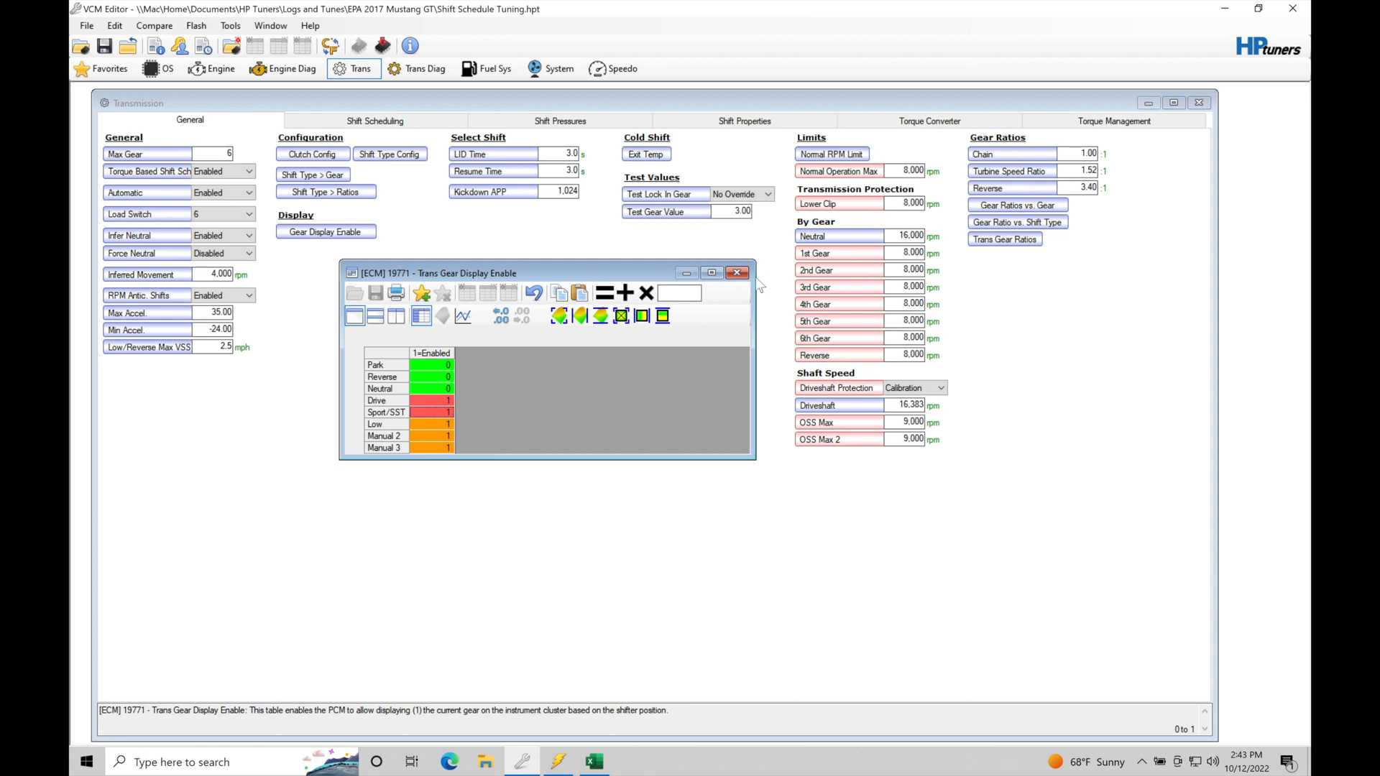
pyautogui.click(740, 273)
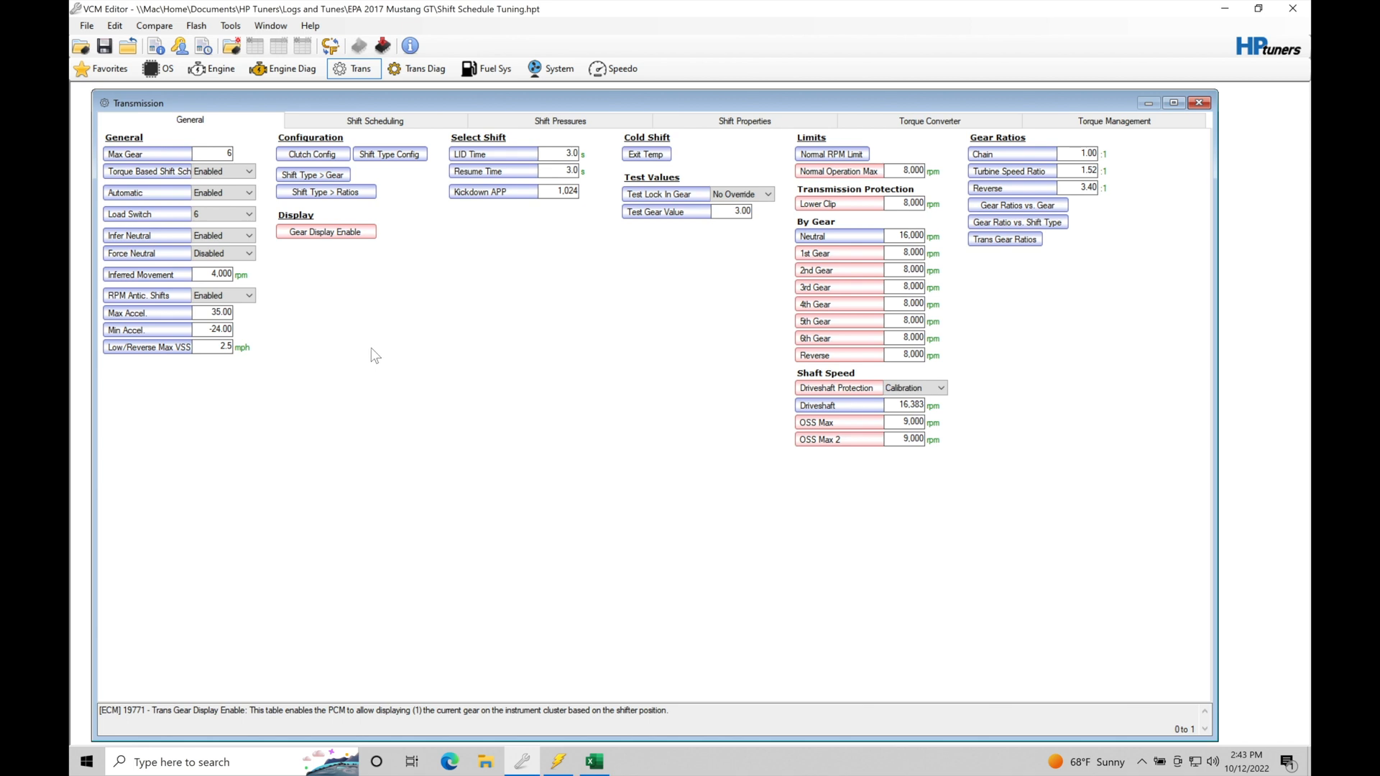
# Switch the Transmission window to the Shift Scheduling tab
pyautogui.click(401, 123)
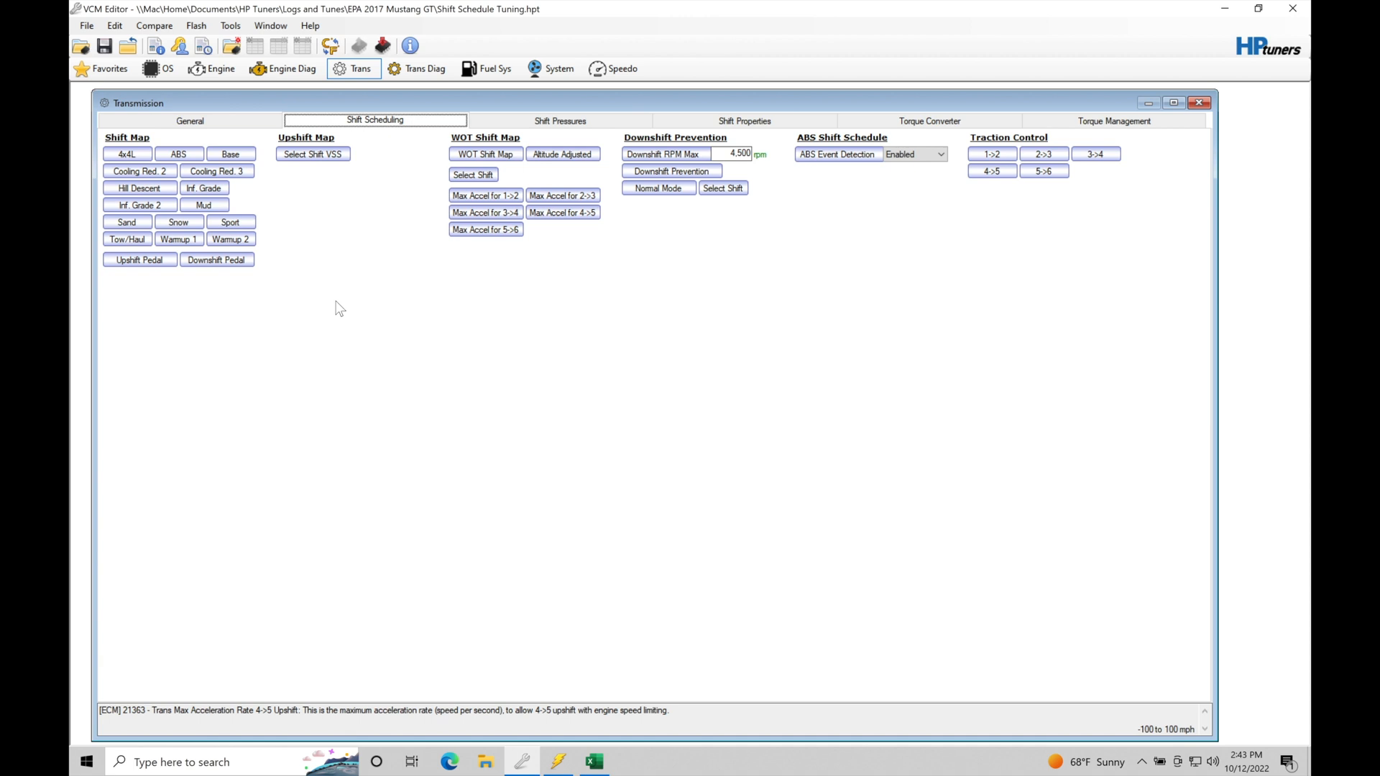
# Open the Base Shift Map table, then its Upshift Pedal vs. Cell axis table
pyautogui.doubleClick(230, 155)
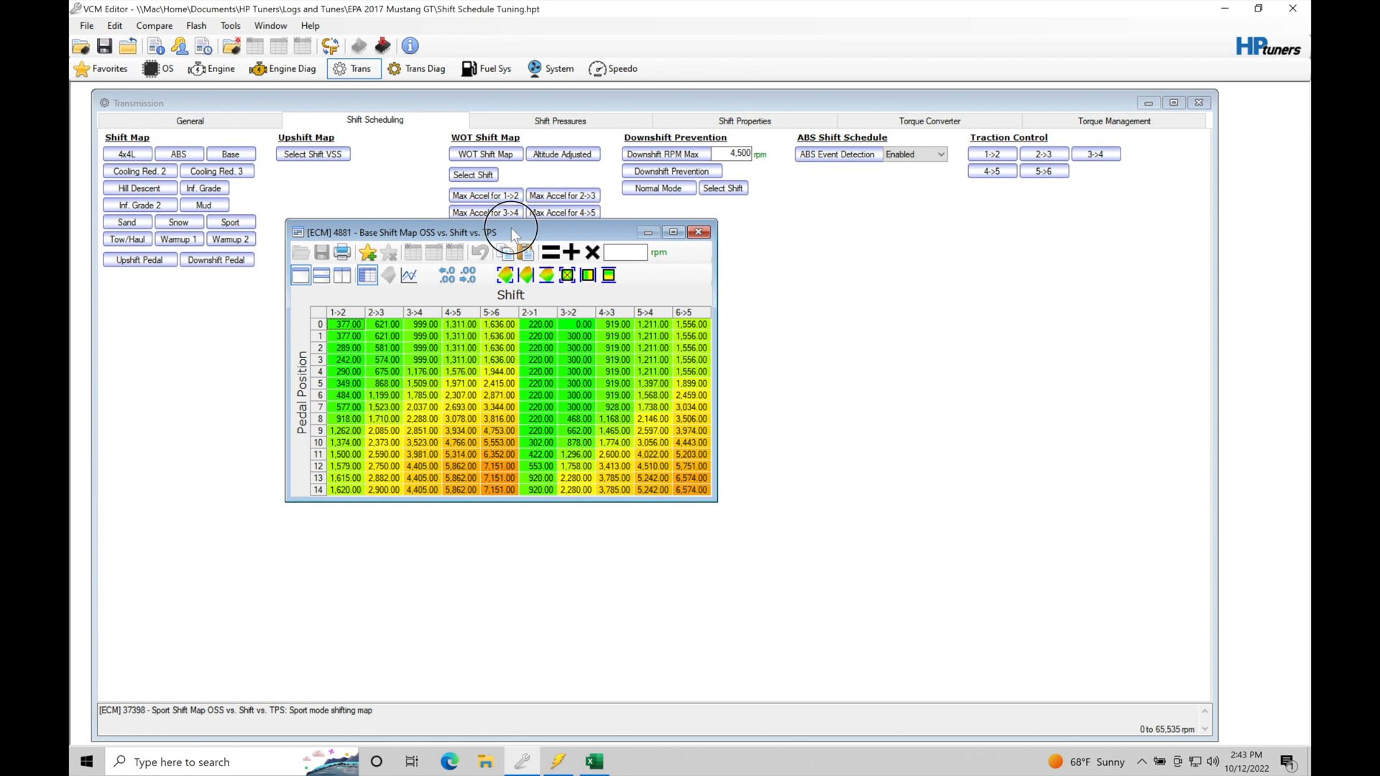
pyautogui.moveTo(511, 233); pyautogui.dragTo(511, 269)
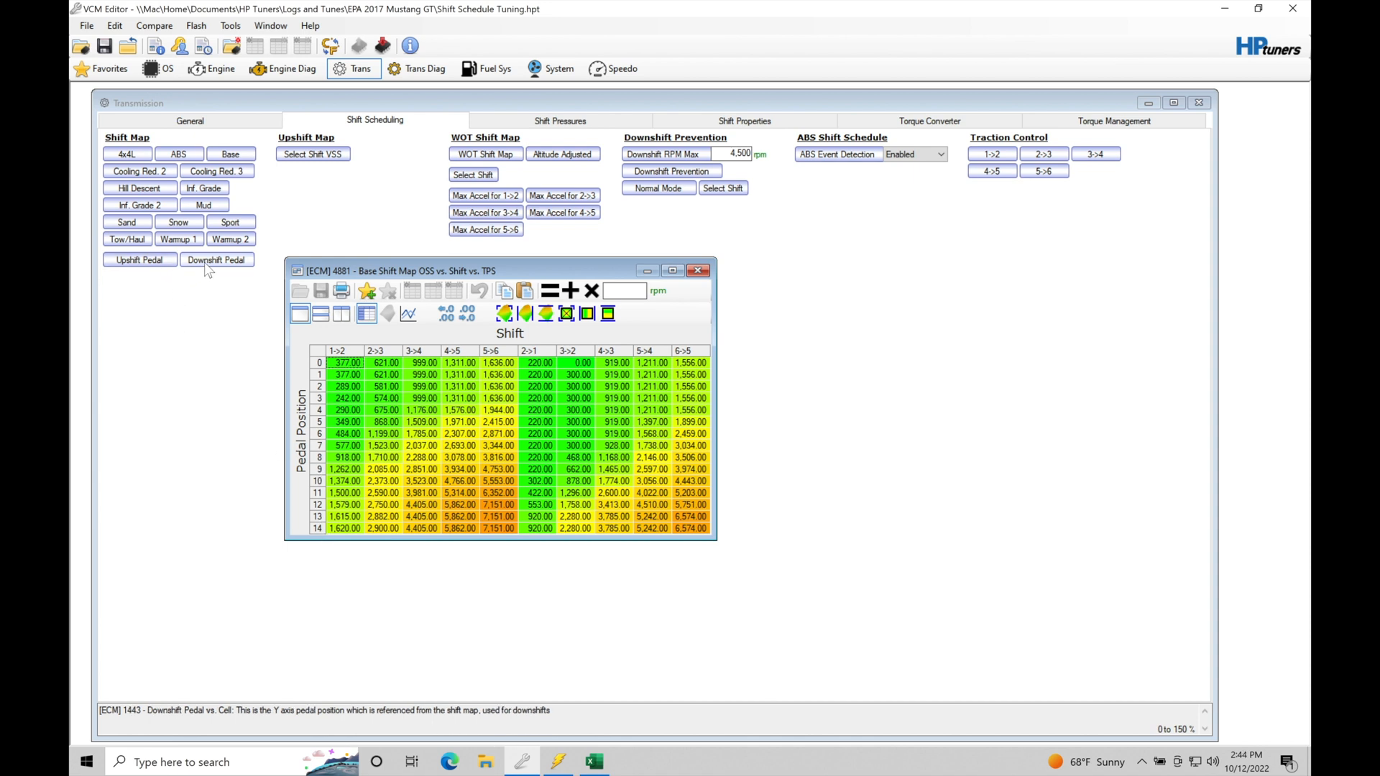
pyautogui.doubleClick(140, 261)
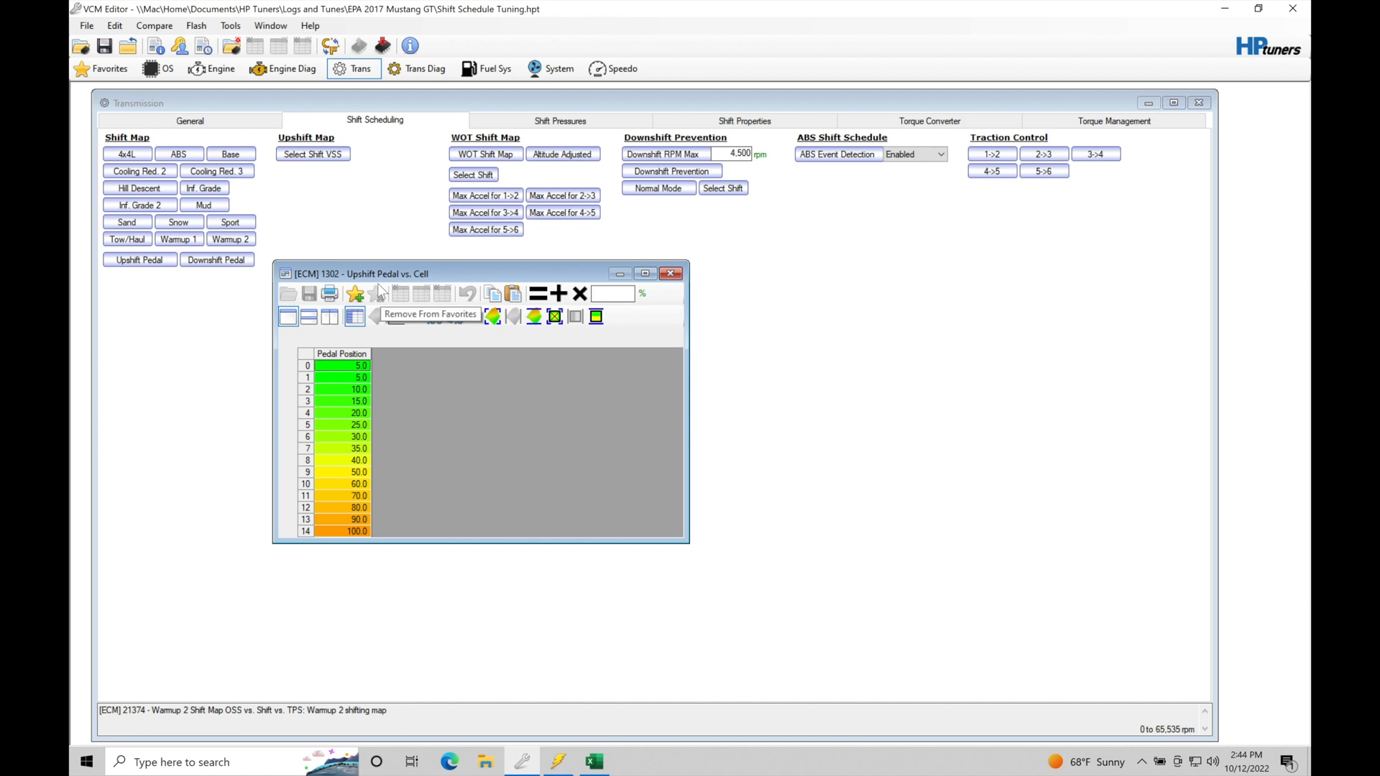
pyautogui.click(671, 272)
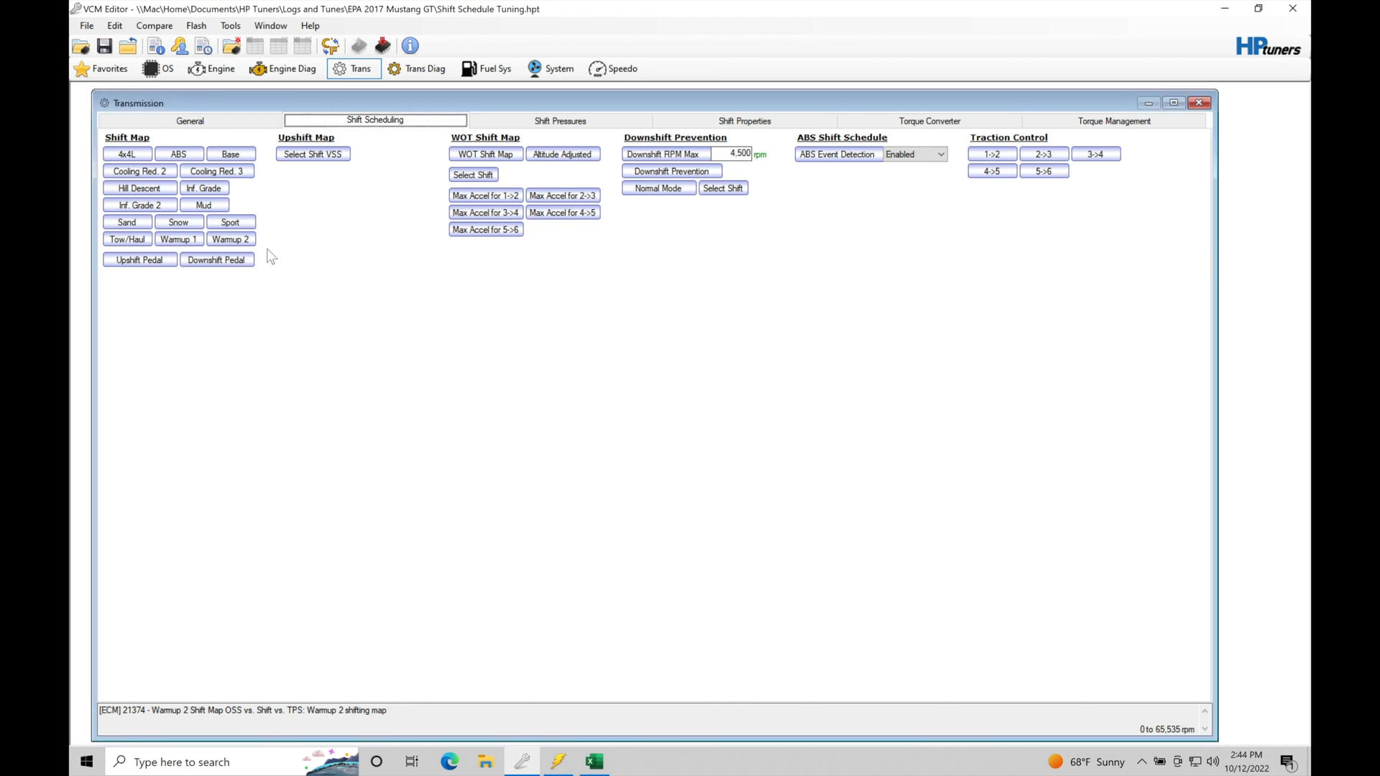
pyautogui.click(216, 260)
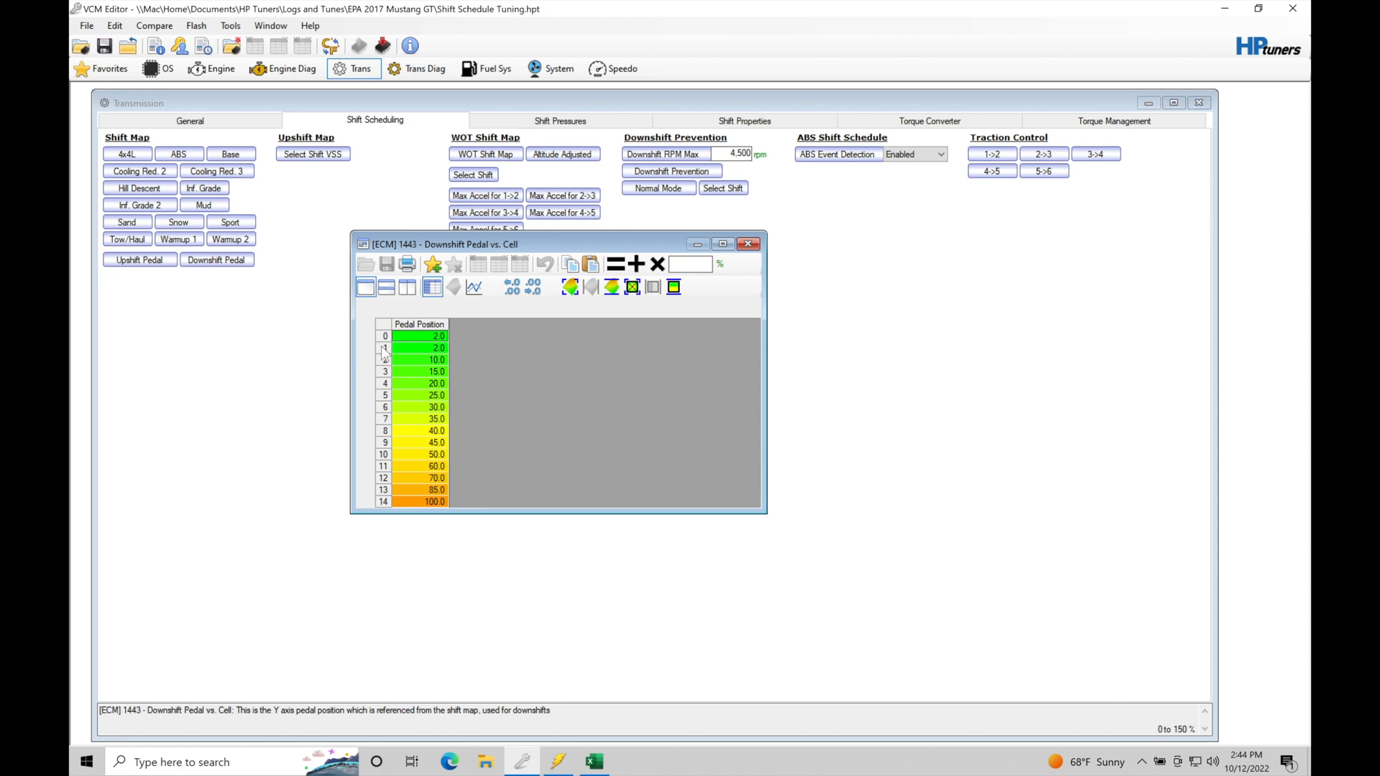
pyautogui.click(751, 244)
pyautogui.click(230, 155)
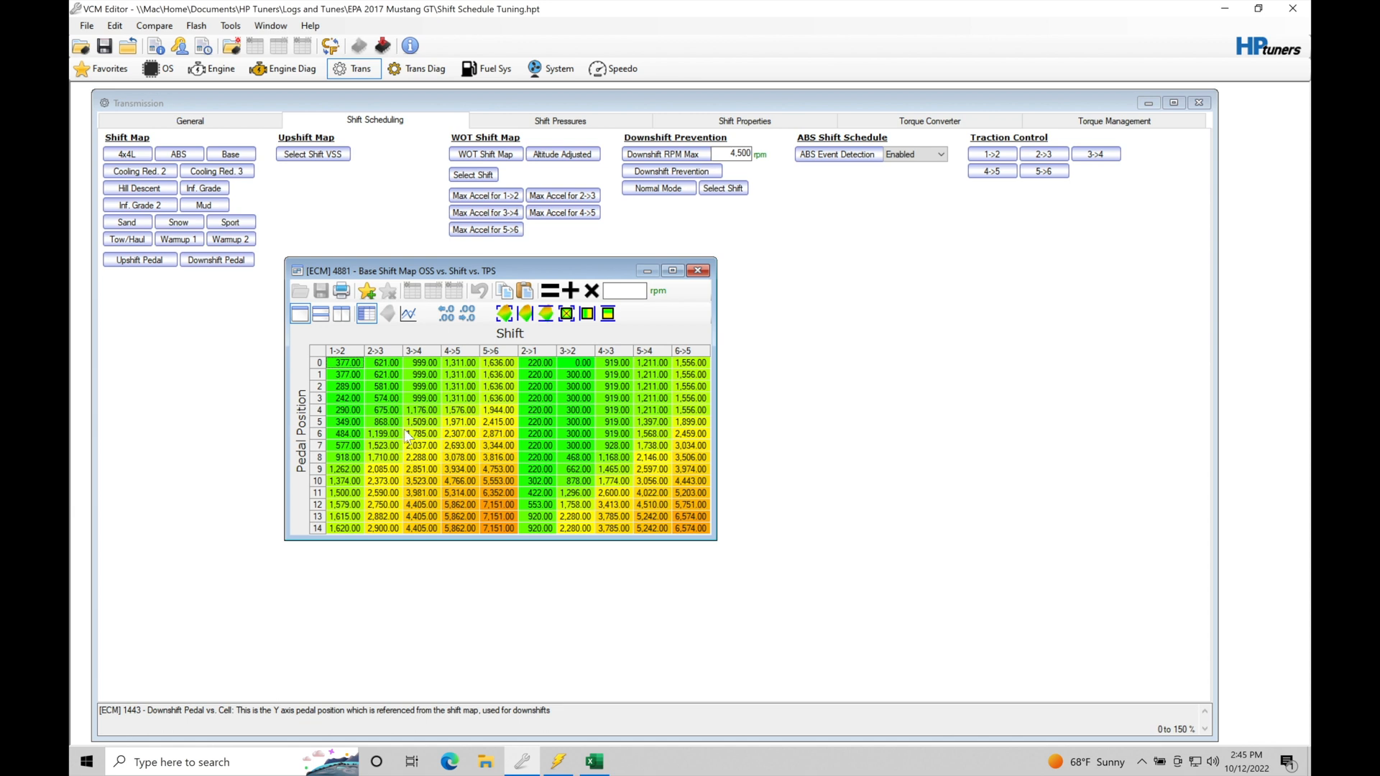
pyautogui.click(350, 386)
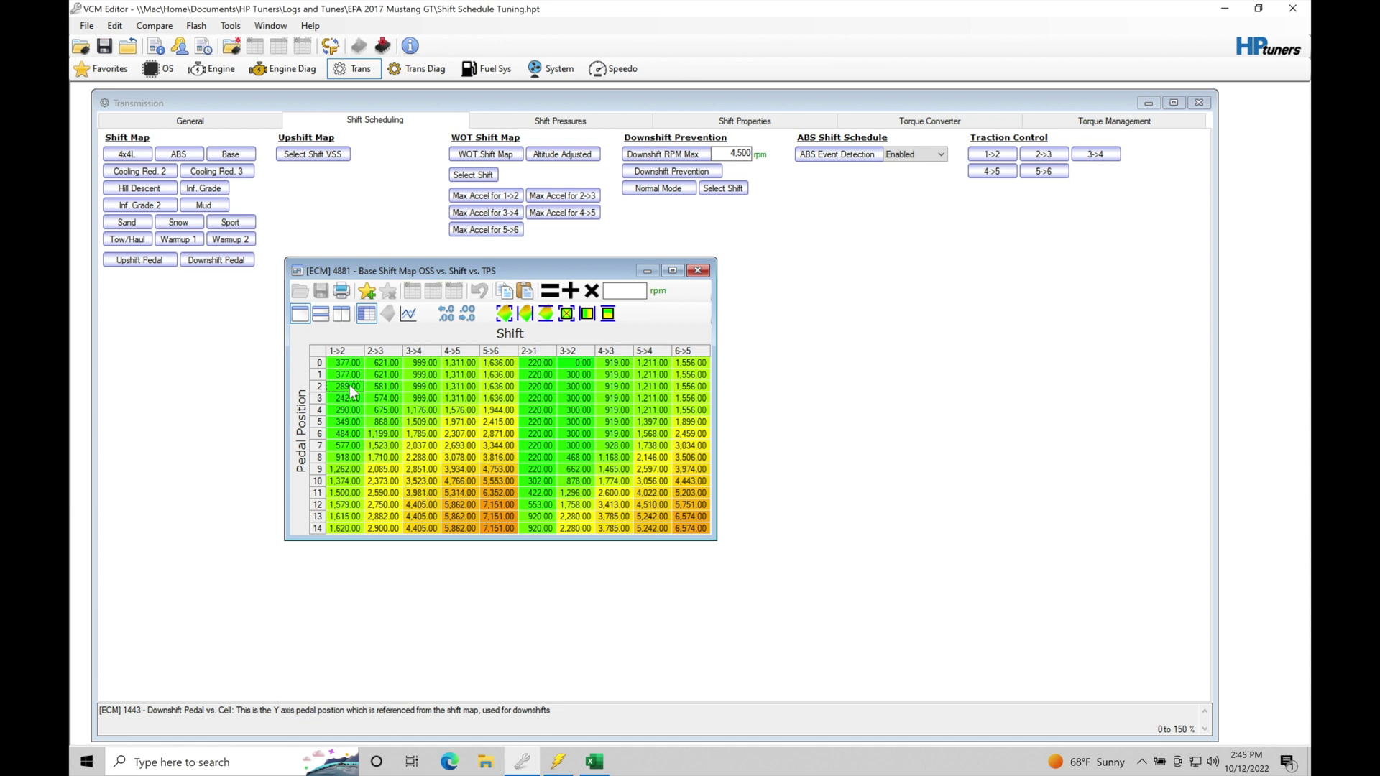
pyautogui.click(497, 528)
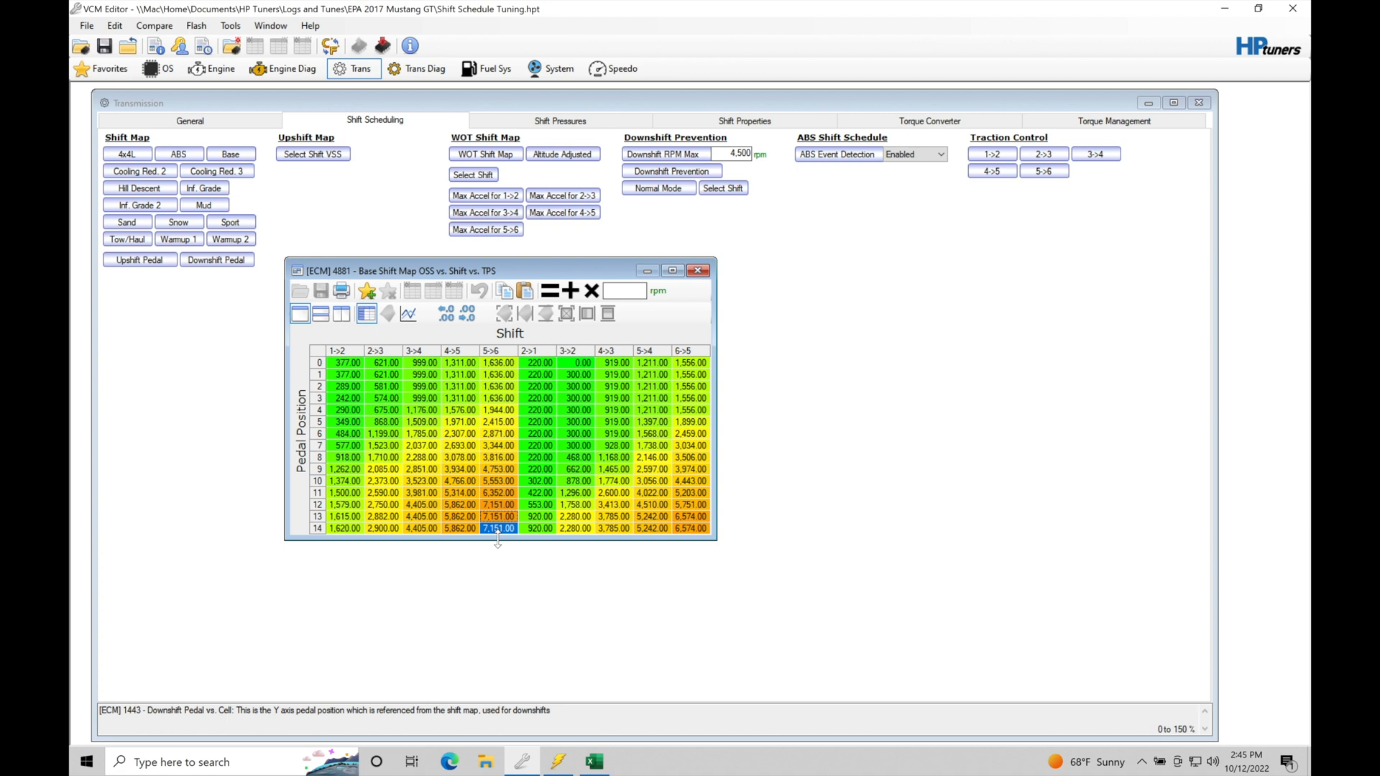
pyautogui.click(503, 472)
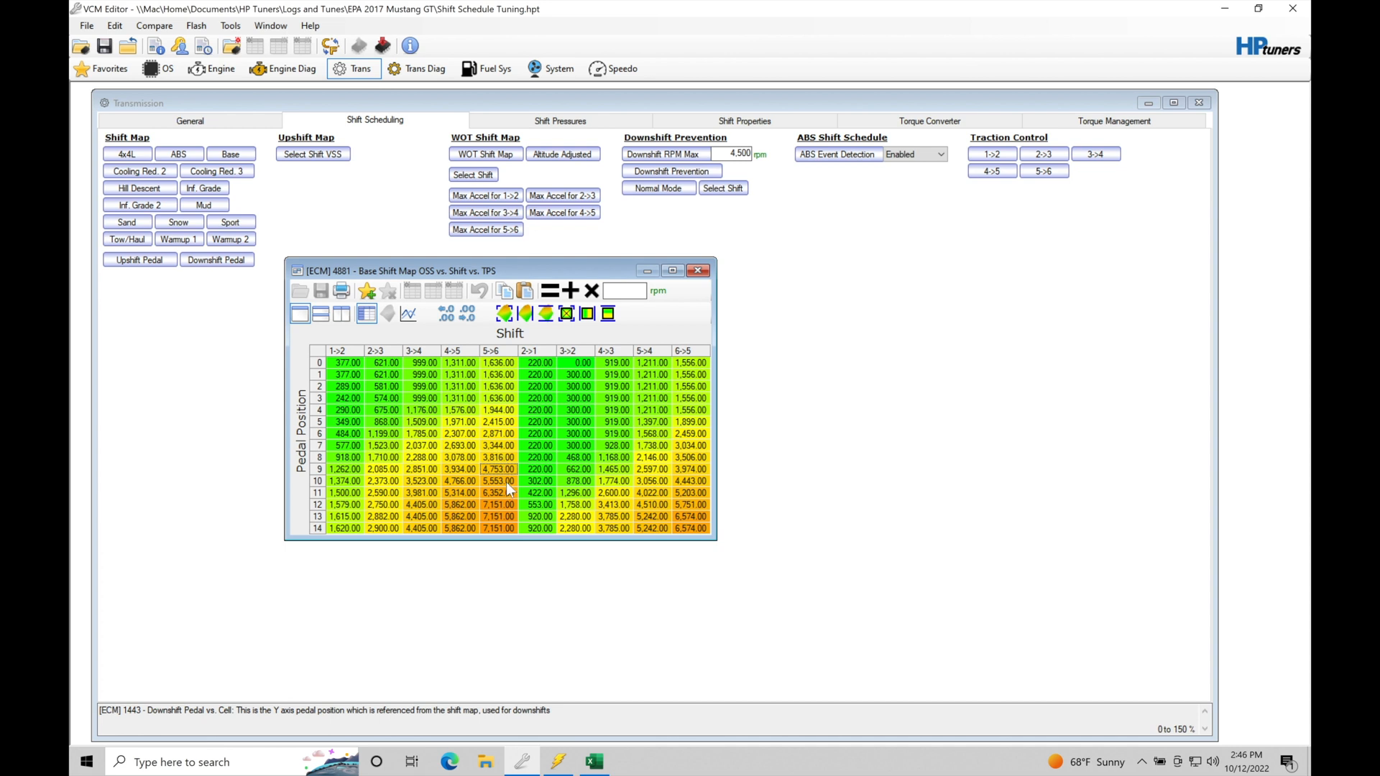
pyautogui.click(594, 763)
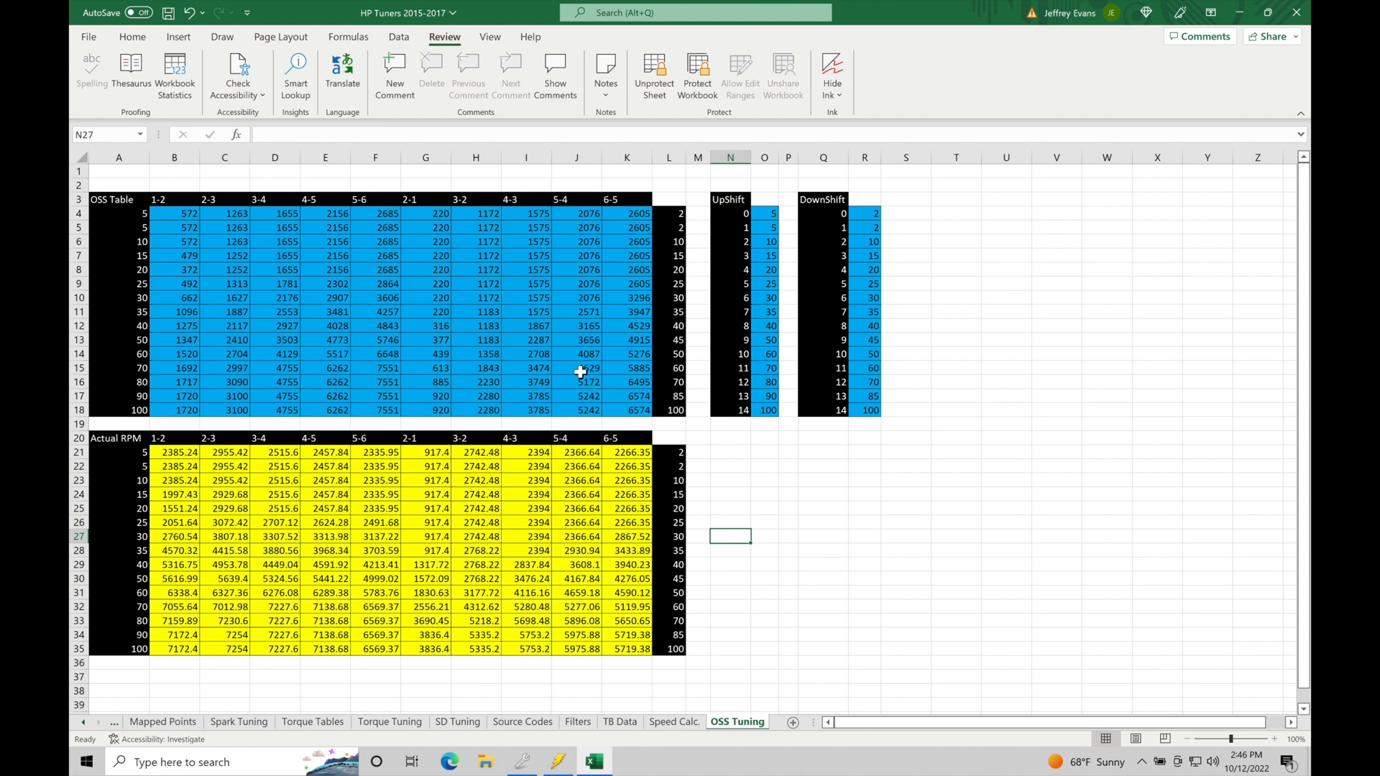